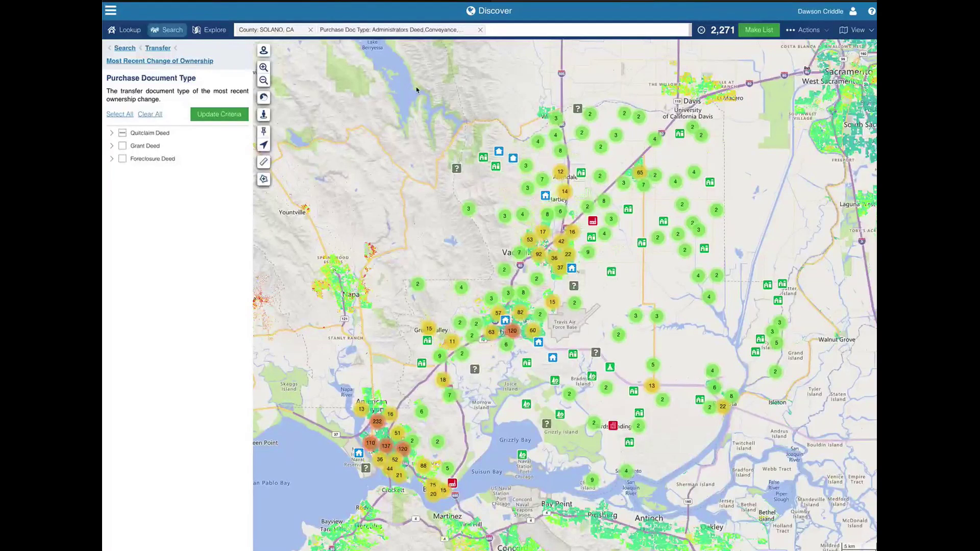
Remove the Purchase Doc Type filter, keeping only Solano County (154,788 properties), and return to Search
left_click(481, 30)
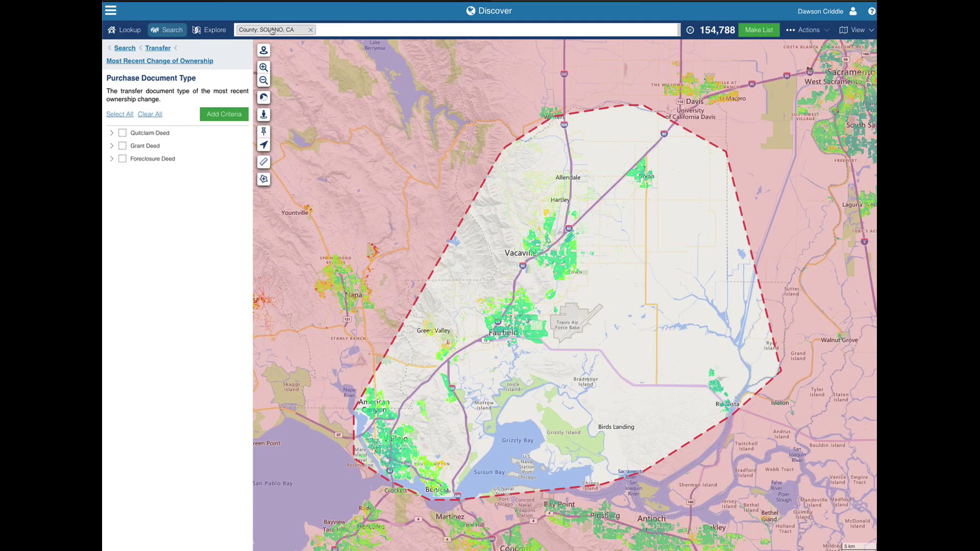
left_click(118, 48)
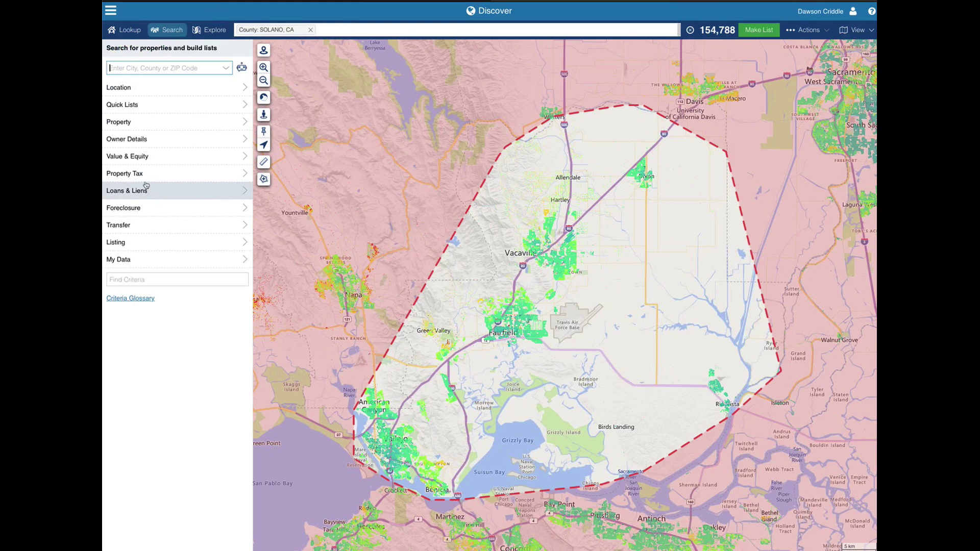
Add a Transfer Document Type criterion for inherited-type Quitclaim Deed subtypes such as Administrators, Executors and Affidavit of Death
left_click(140, 227)
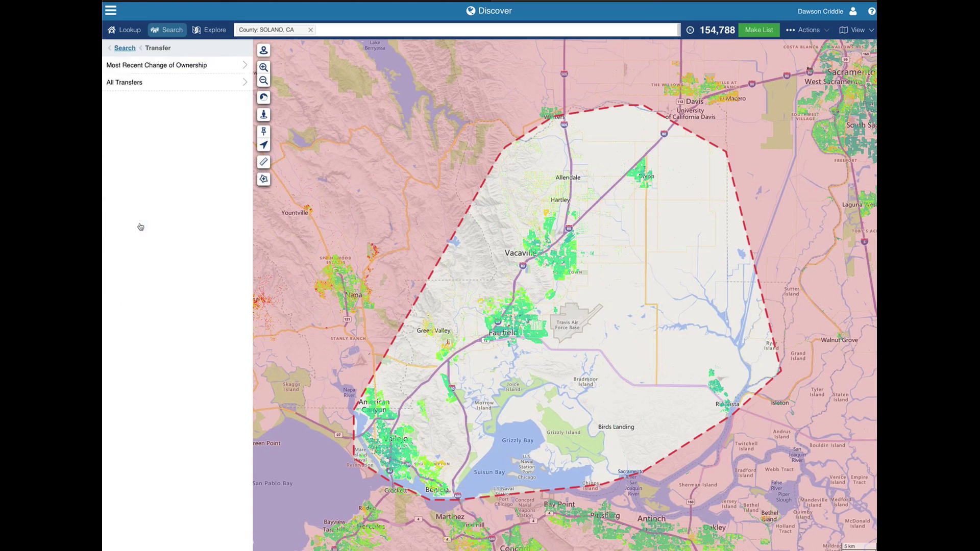
left_click(152, 83)
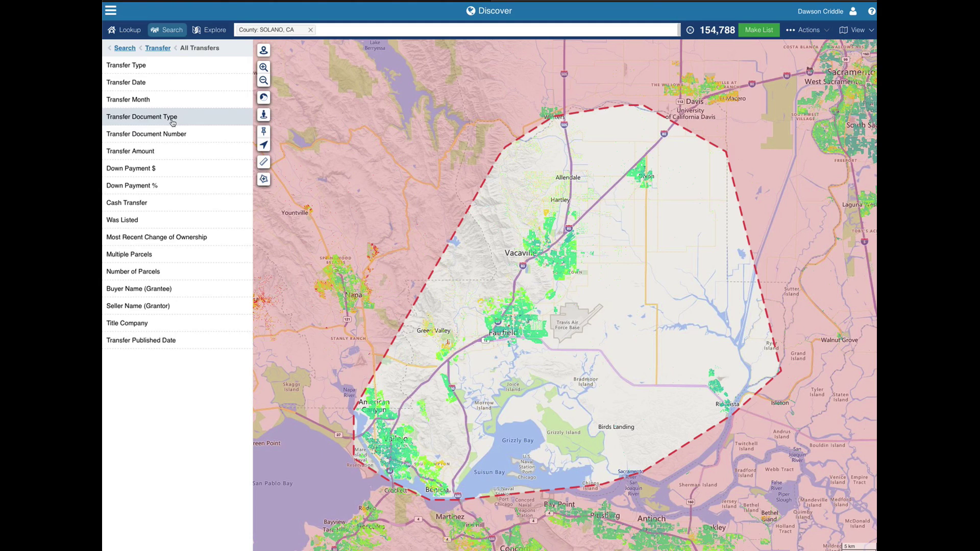
left_click(149, 123)
left_click(112, 145)
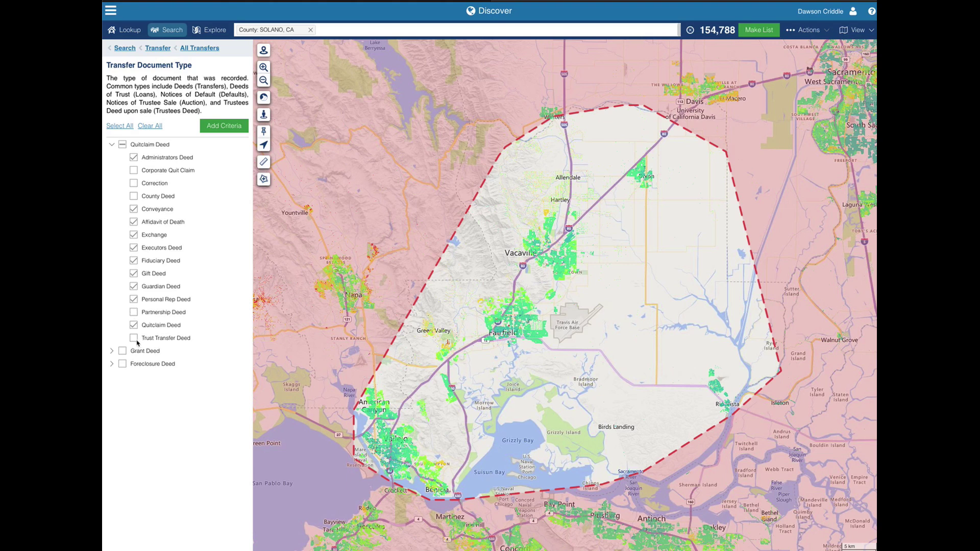
left_click(224, 126)
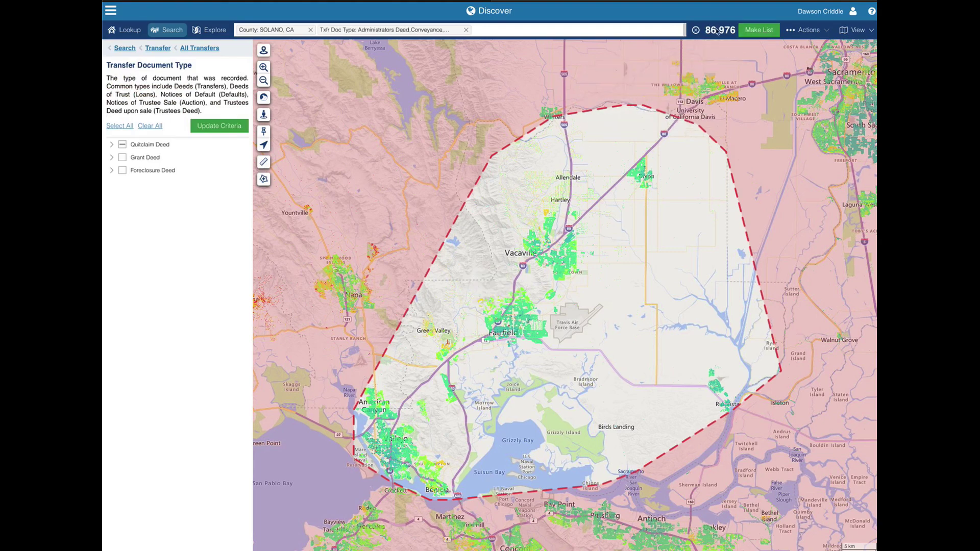
Highlight the 86,976 result count, then go back to the Transfer categories
left_click_drag(707, 31, 733, 33)
left_click(736, 33)
left_click(155, 49)
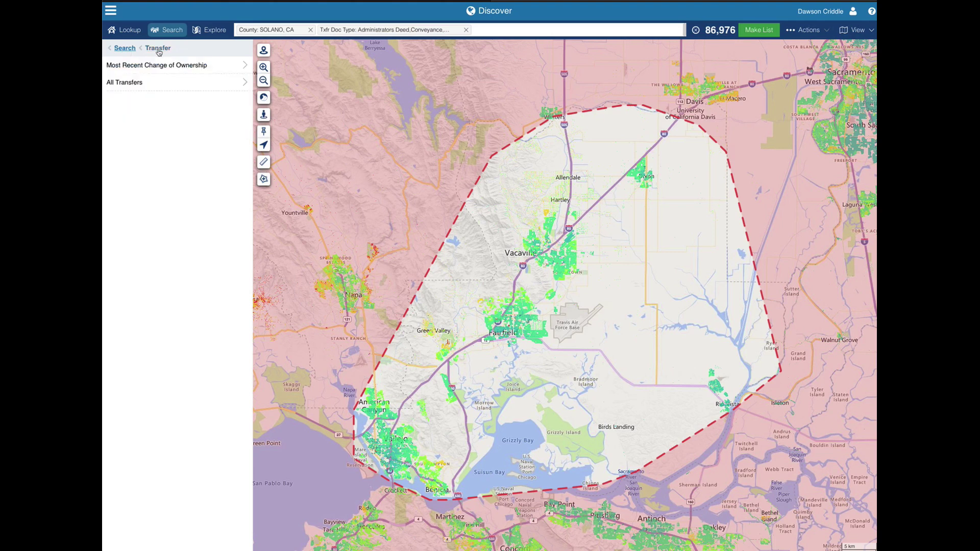
left_click(126, 48)
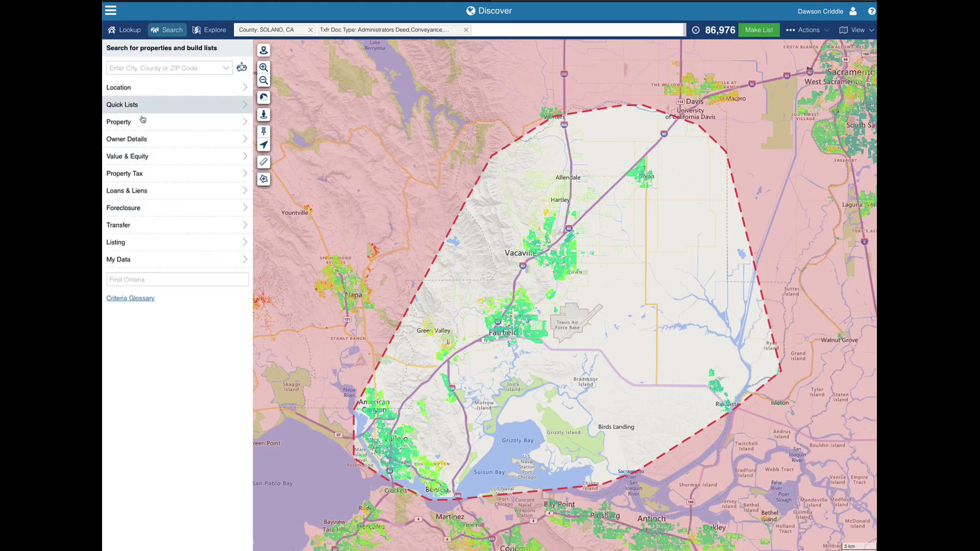
left_click(152, 141)
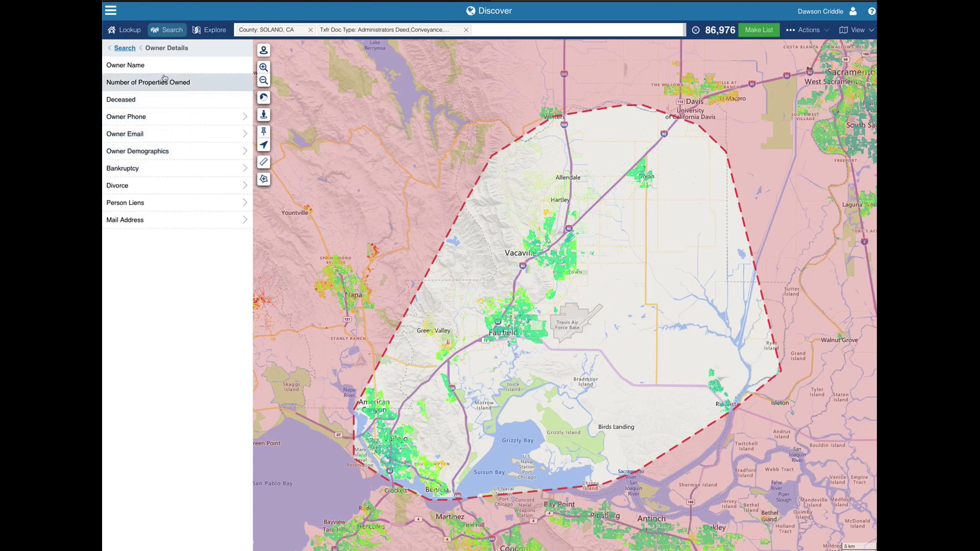
left_click(162, 152)
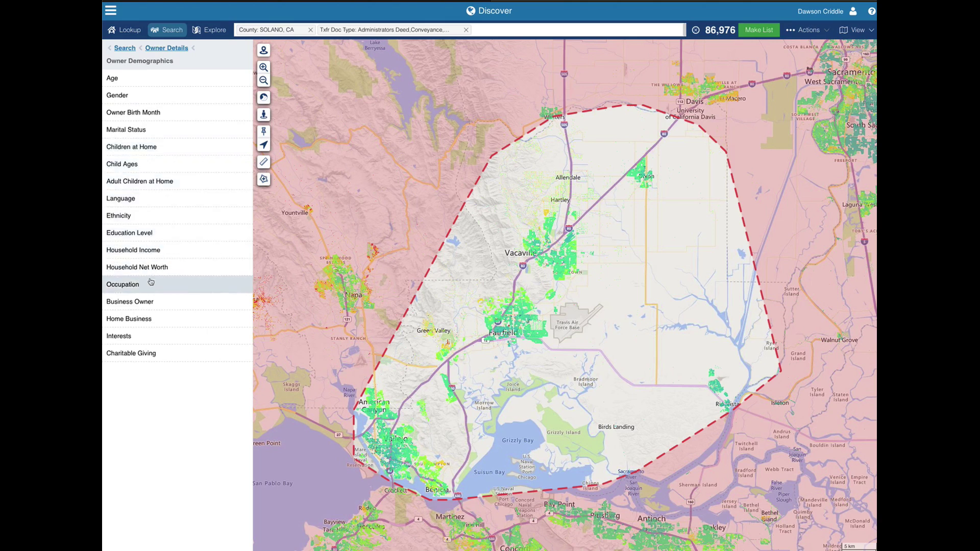
left_click(166, 49)
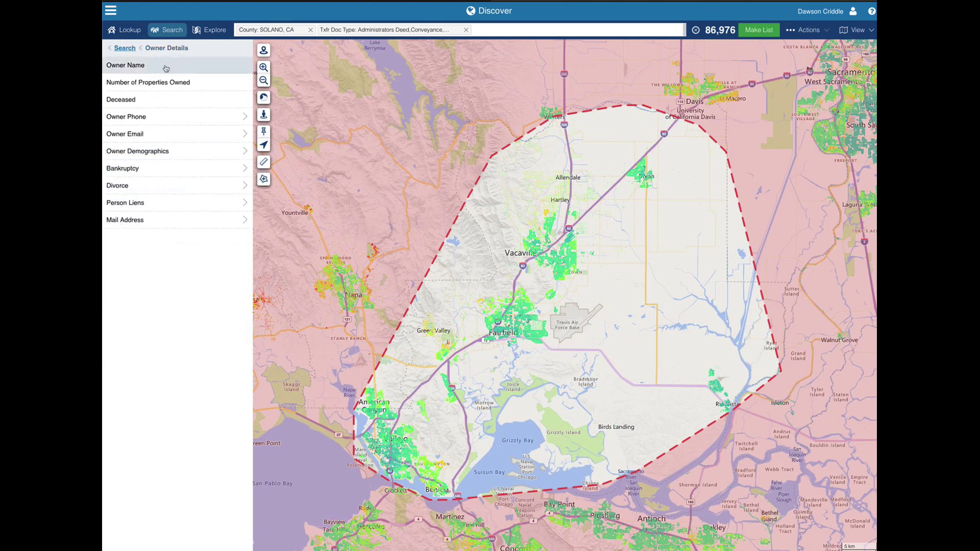
left_click(127, 49)
left_click(142, 124)
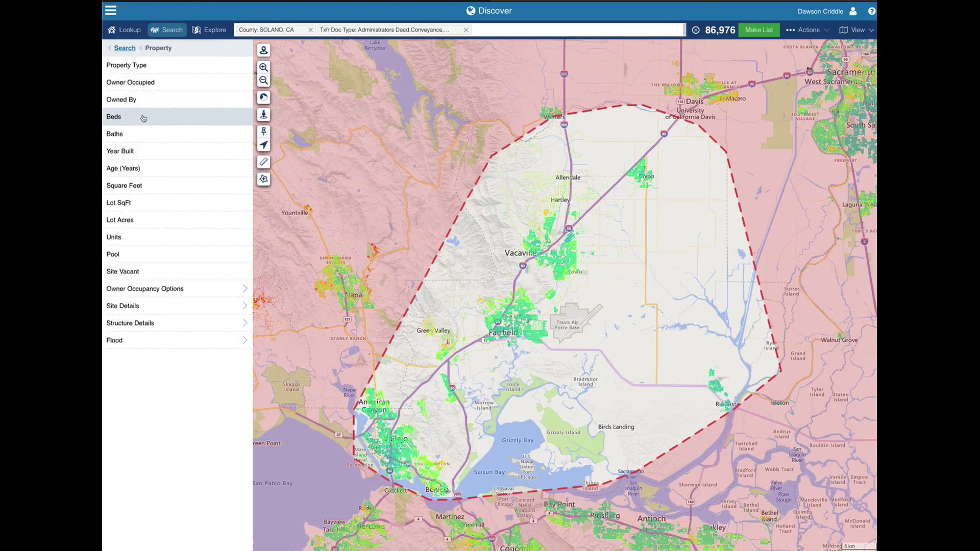
left_click(126, 47)
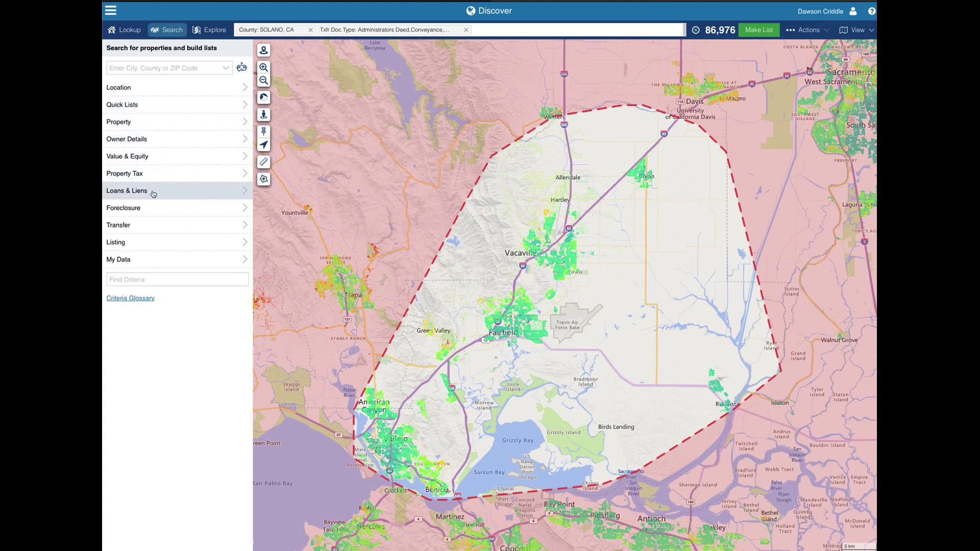
left_click(158, 225)
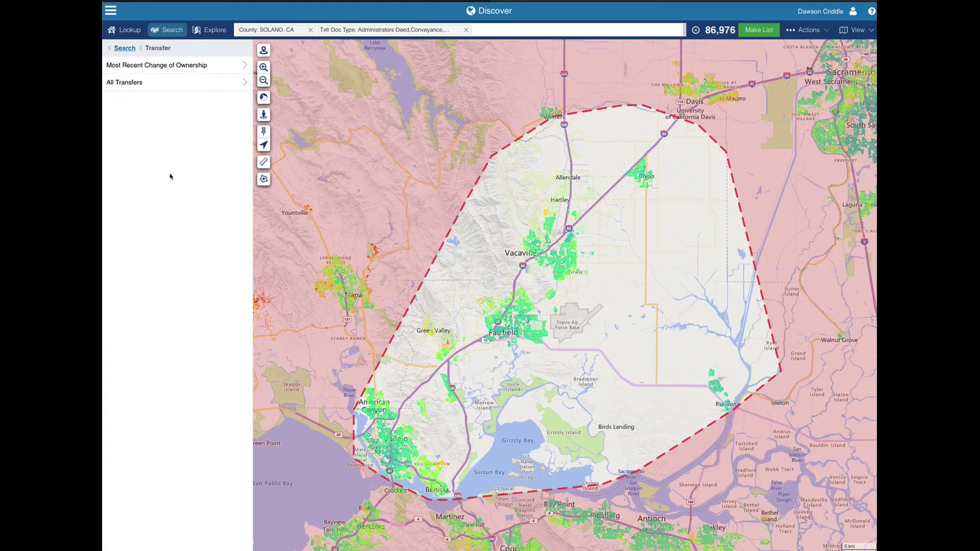
Add an All Transfers Transfer Date range from 01/01/2022 to 07/11/2024
left_click(170, 83)
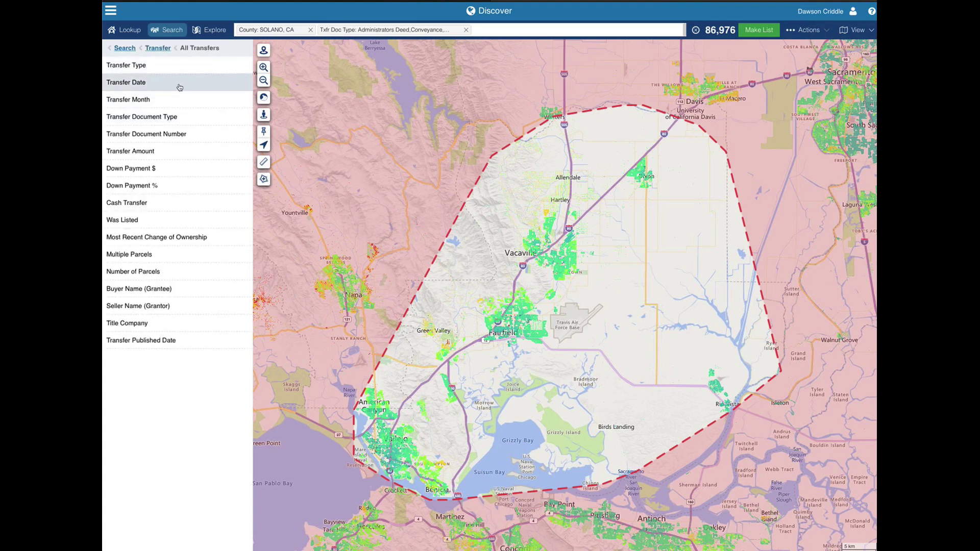
left_click(178, 89)
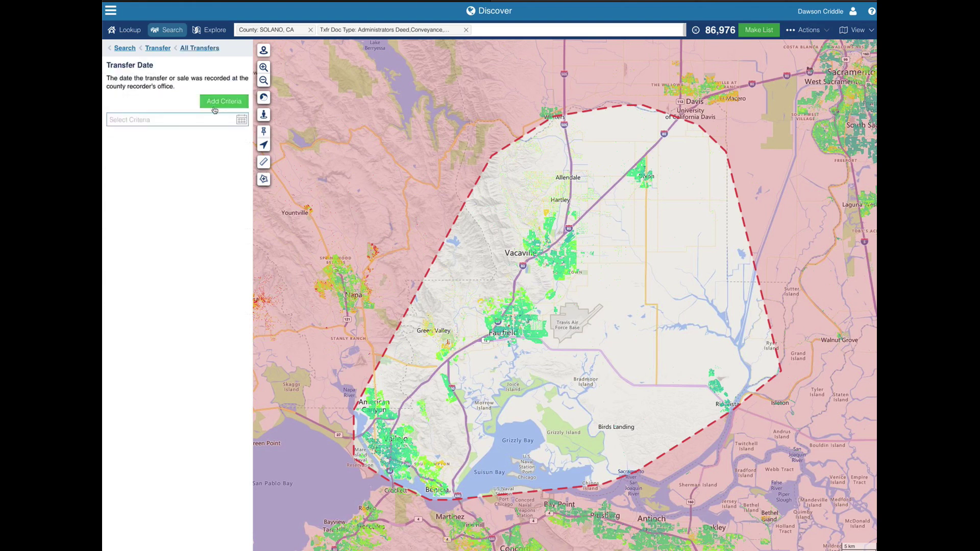
left_click(244, 120)
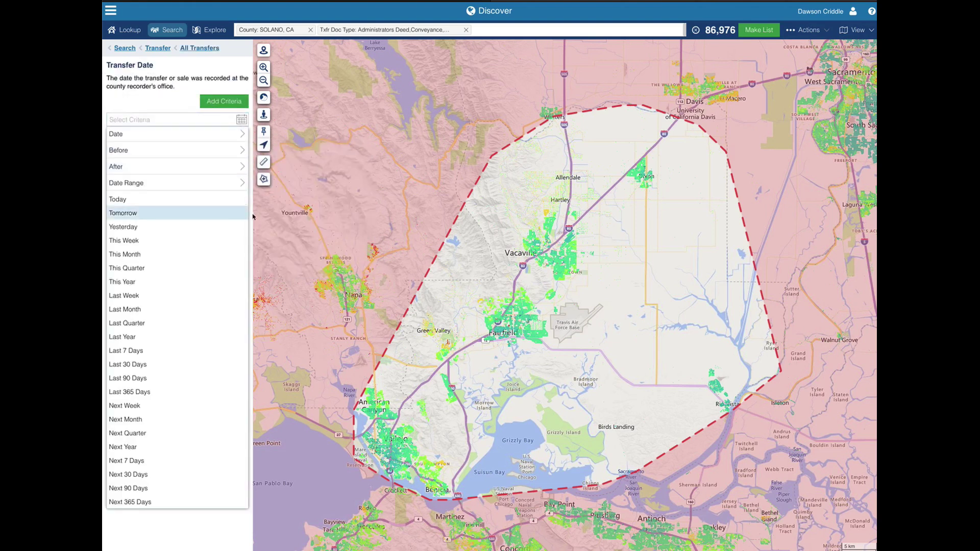
mouse_move(242, 182)
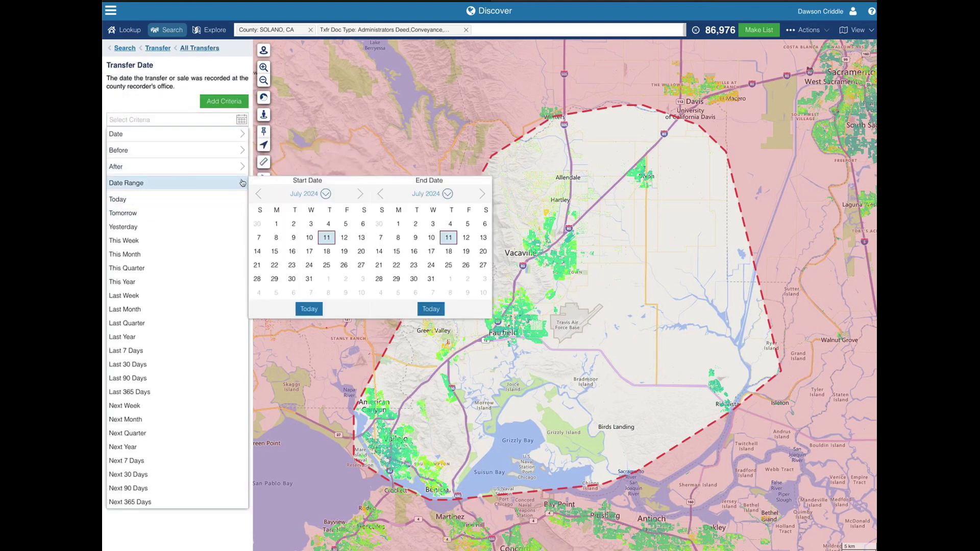
left_click(325, 194)
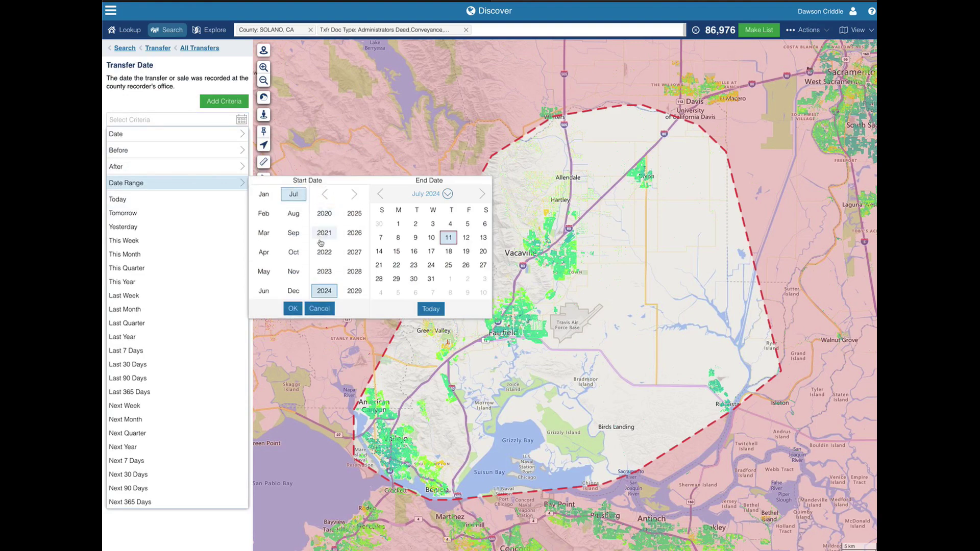
left_click(323, 258)
left_click(264, 194)
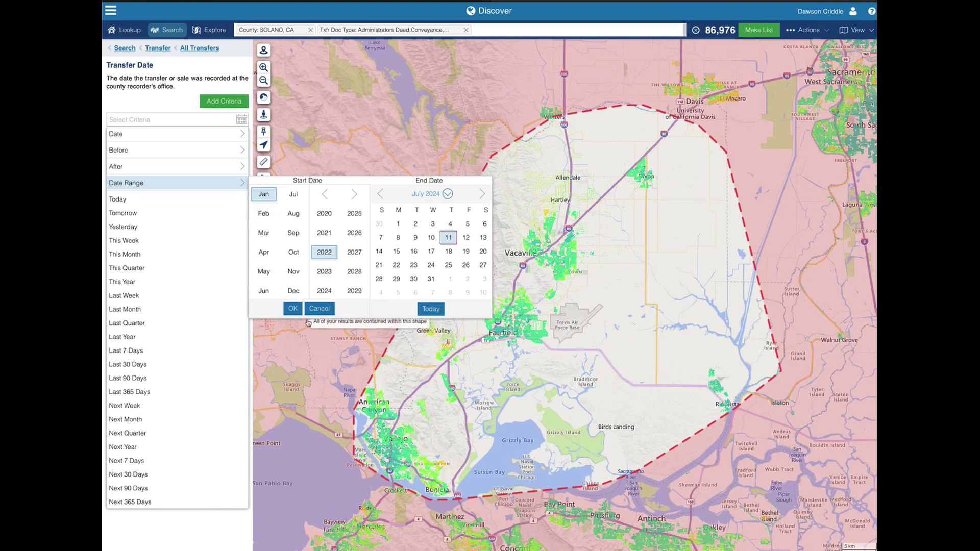
left_click(295, 310)
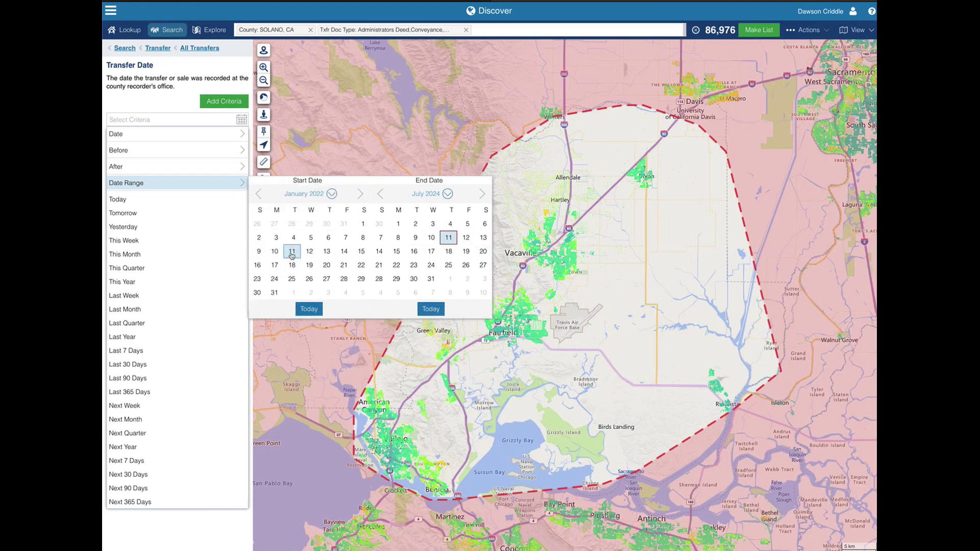
left_click(362, 223)
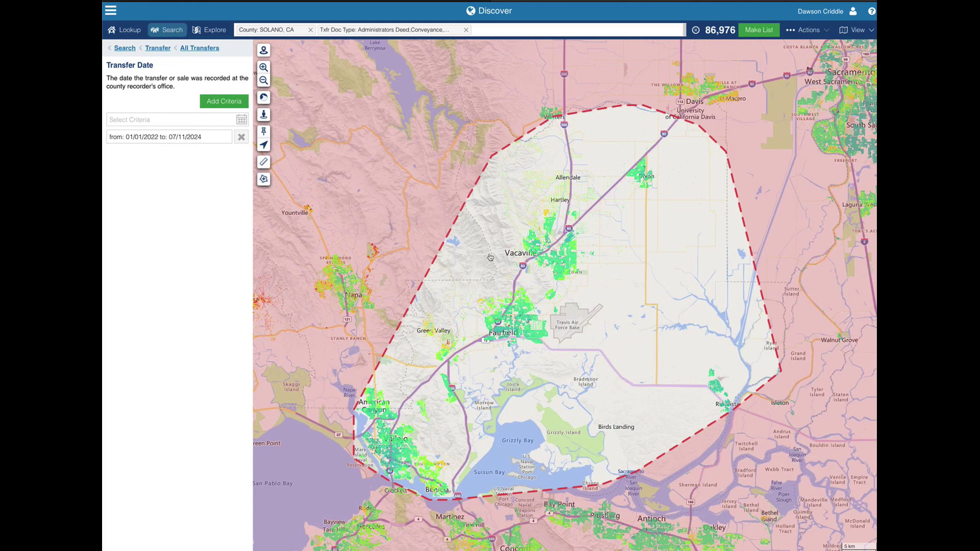
left_click(219, 102)
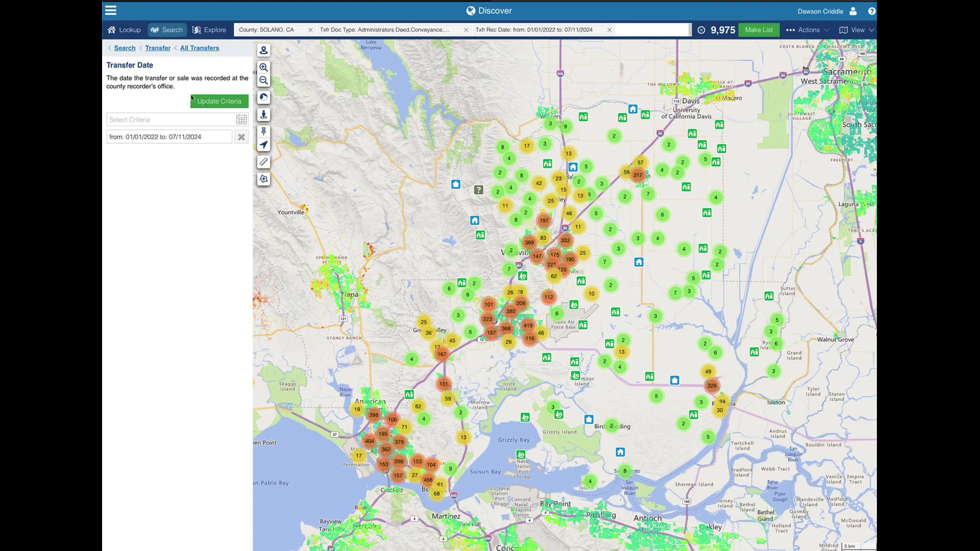
left_click(208, 139)
left_click(240, 138)
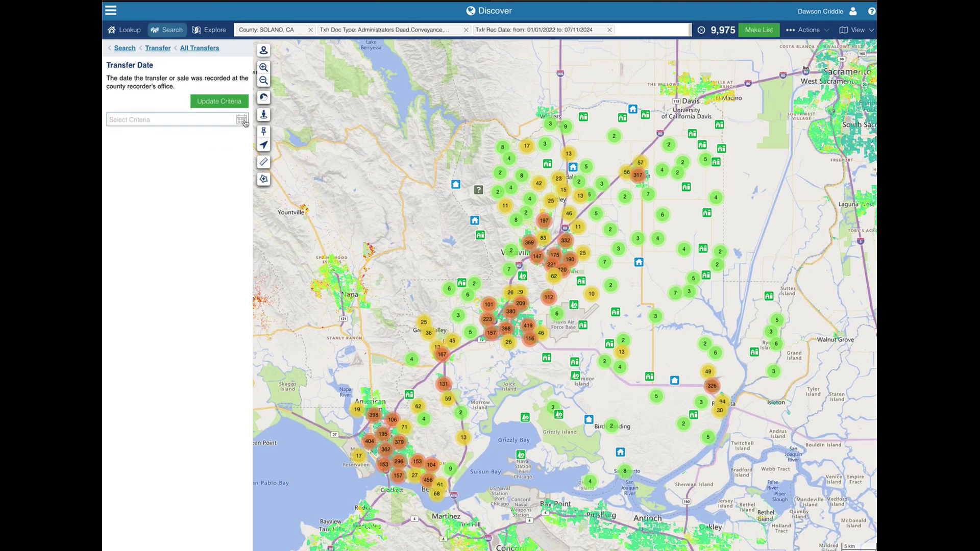
mouse_move(212, 151)
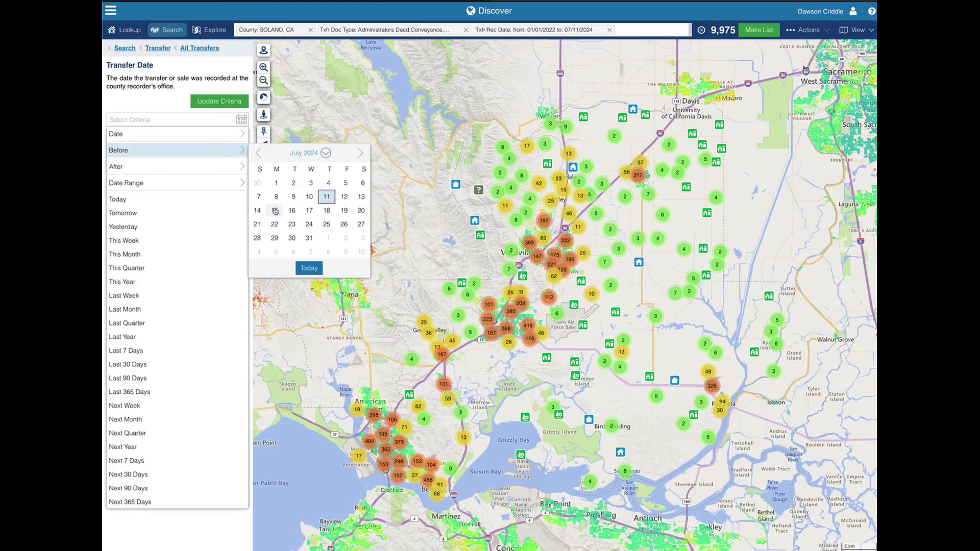
mouse_move(197, 183)
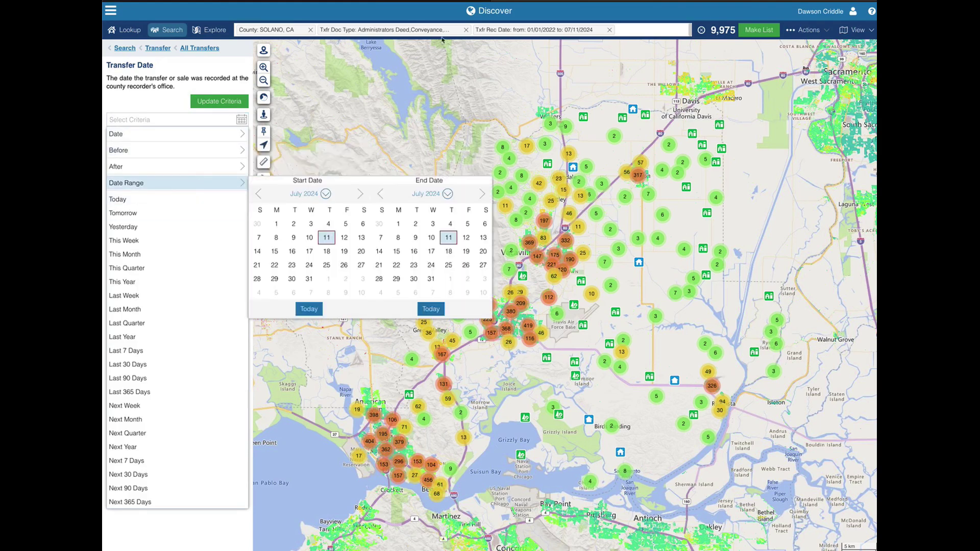
left_click(610, 31)
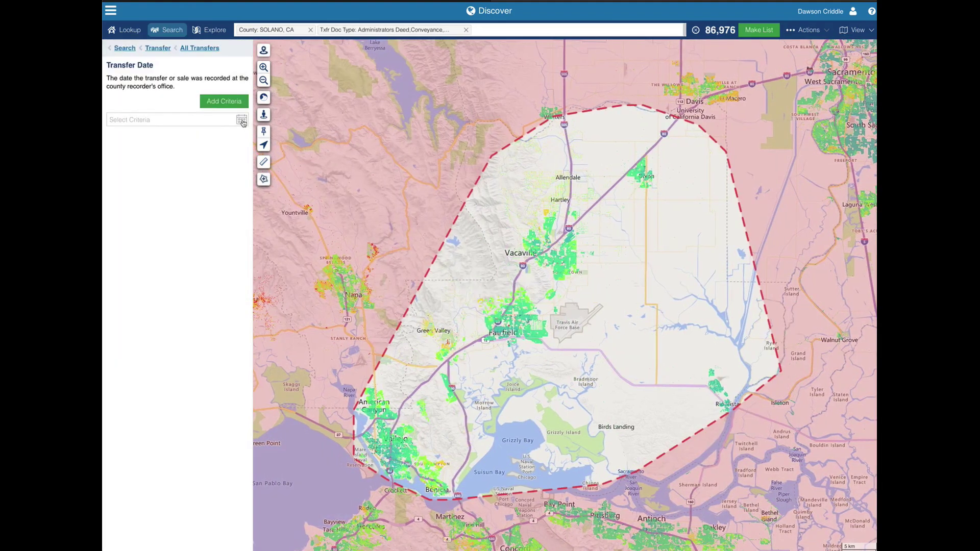
left_click(242, 121)
mouse_move(171, 185)
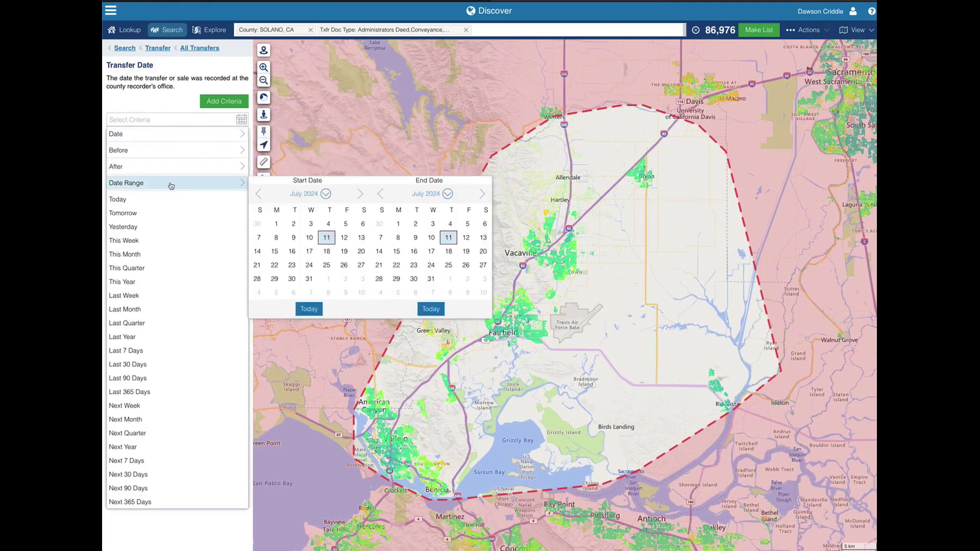
left_click(319, 194)
left_click(326, 254)
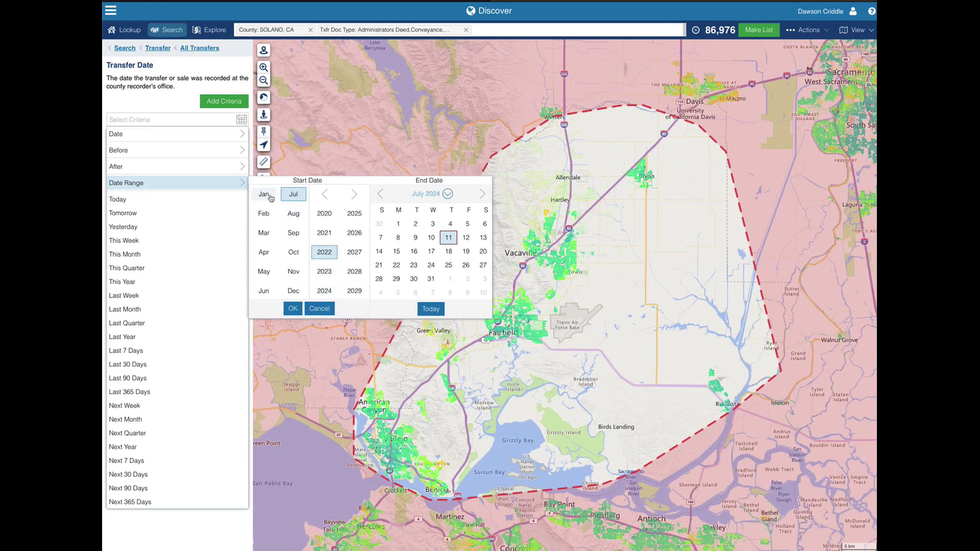
left_click(263, 194)
left_click(293, 308)
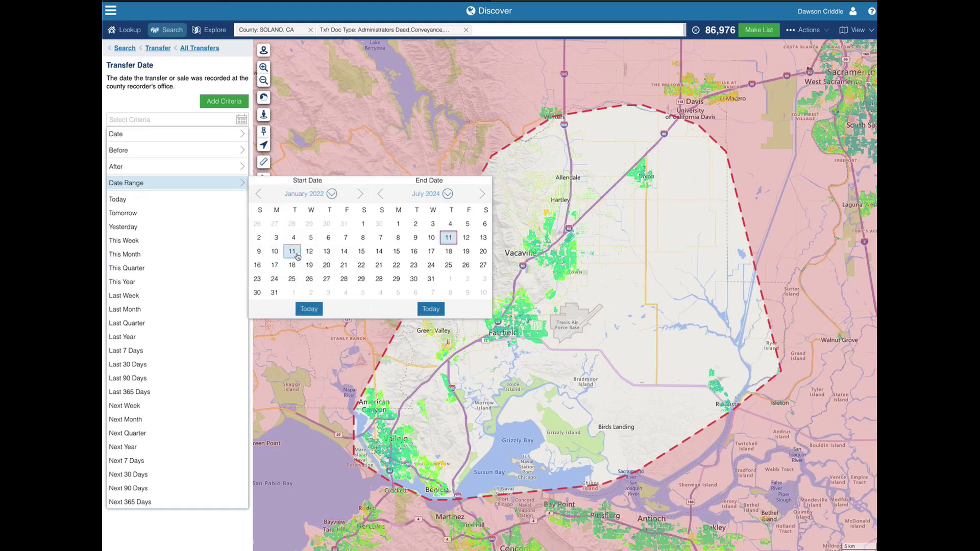
left_click(362, 226)
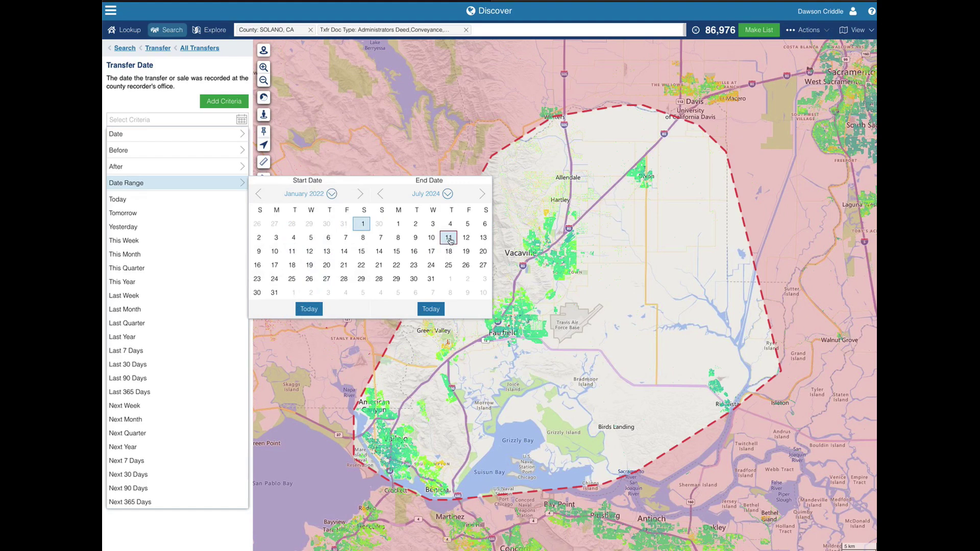
left_click(448, 238)
left_click(241, 103)
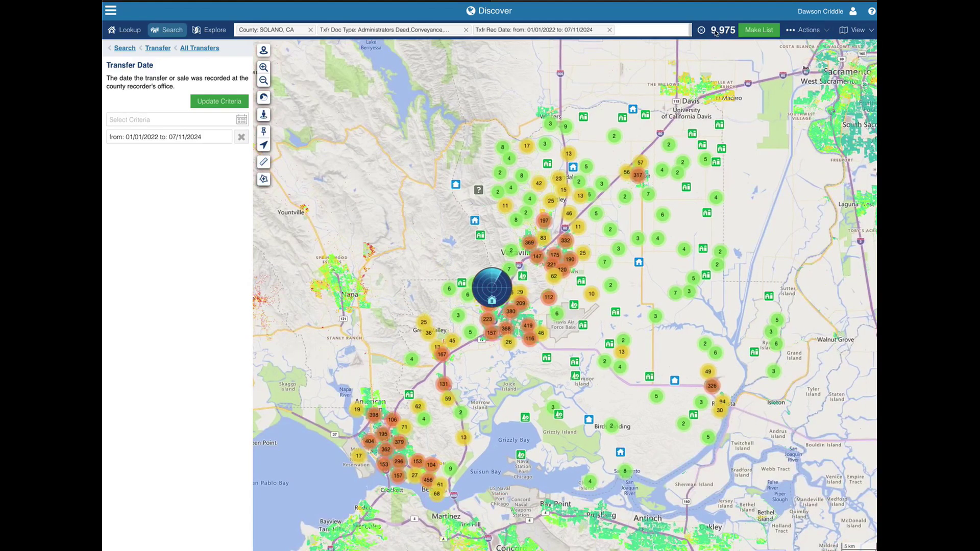
Replace the transfer date range with 01/01/2023 to 07/11/2024, cutting results to 6,009 properties
left_click_drag(712, 32, 739, 32)
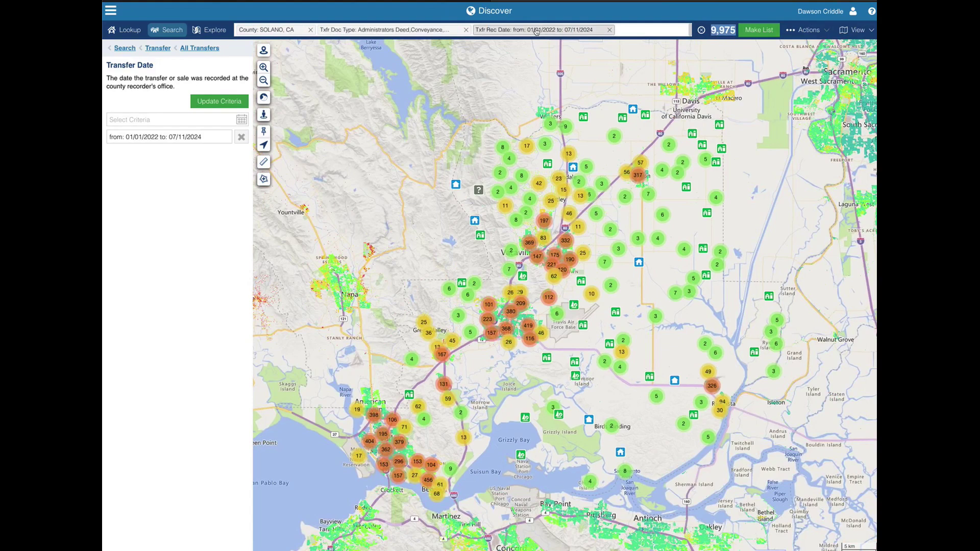
left_click(242, 136)
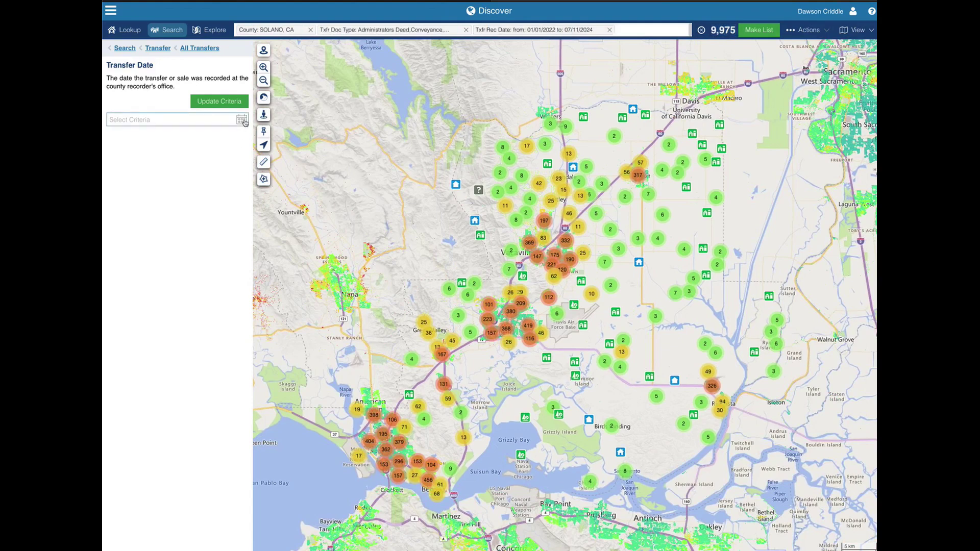
left_click(242, 121)
mouse_move(222, 185)
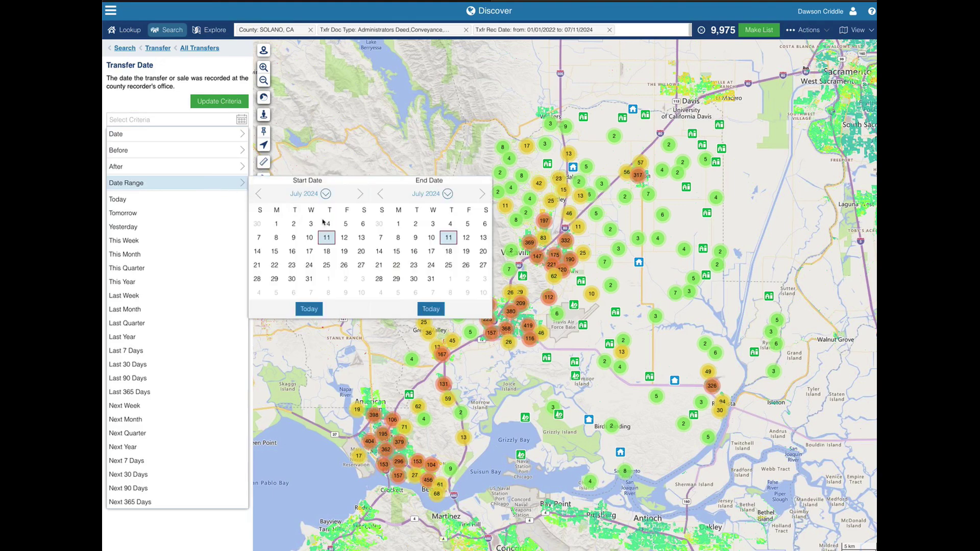
left_click(325, 194)
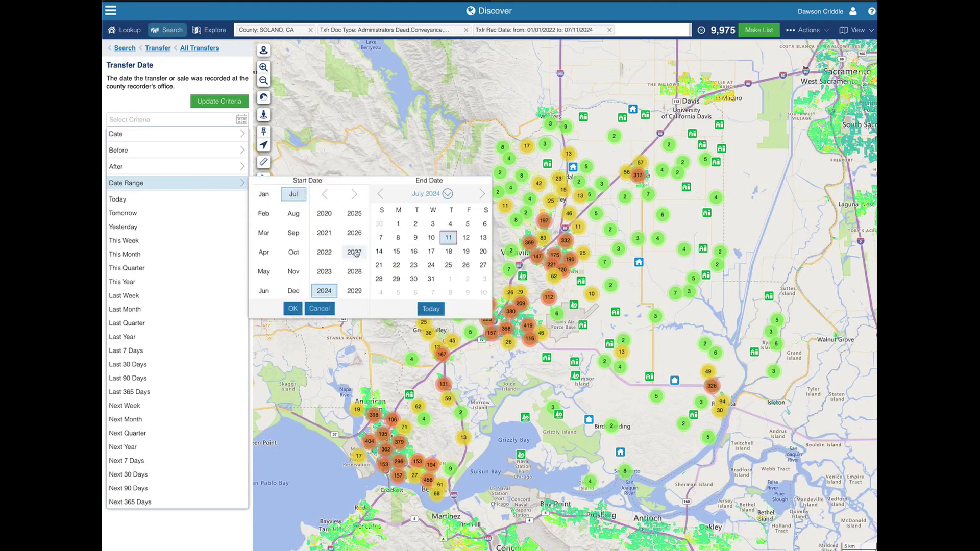
left_click(324, 271)
left_click(263, 193)
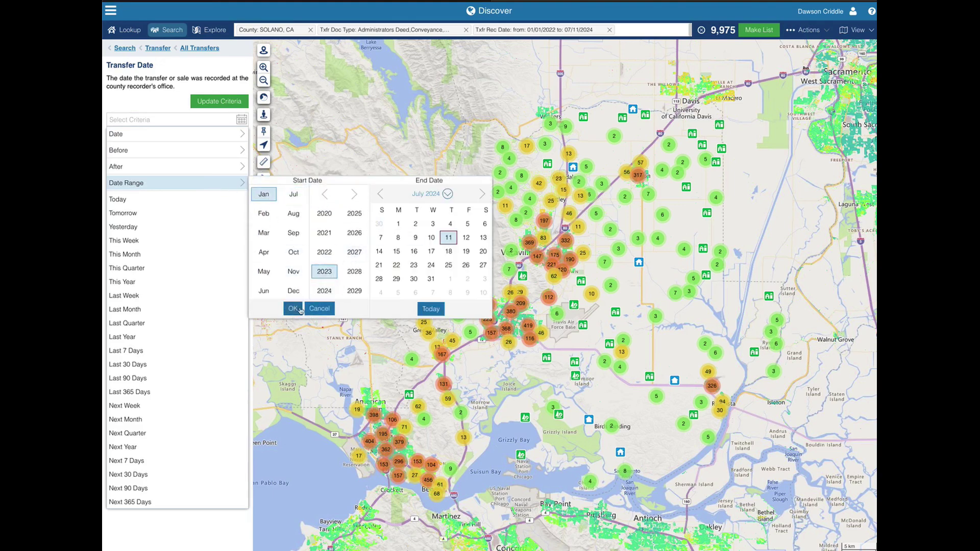
left_click(298, 309)
left_click(258, 223)
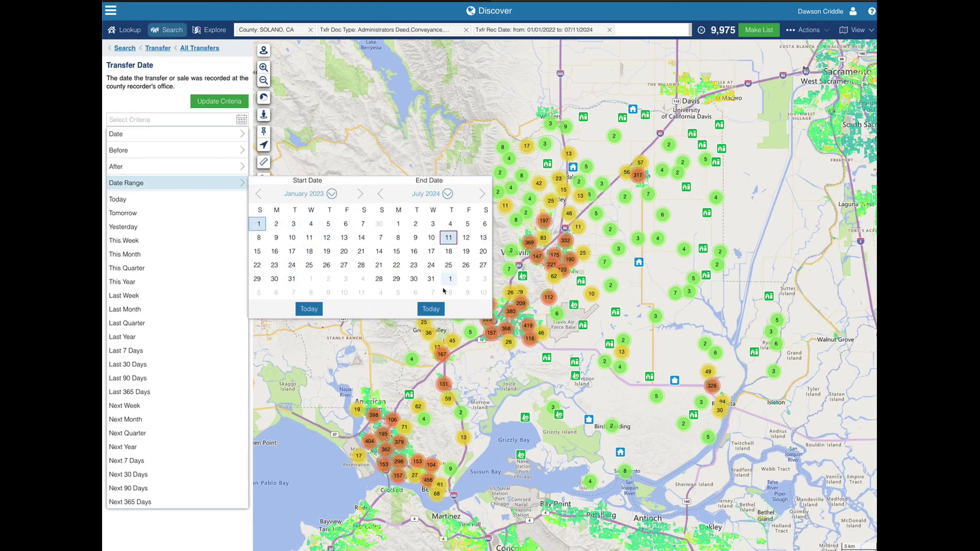
left_click(449, 237)
left_click(196, 103)
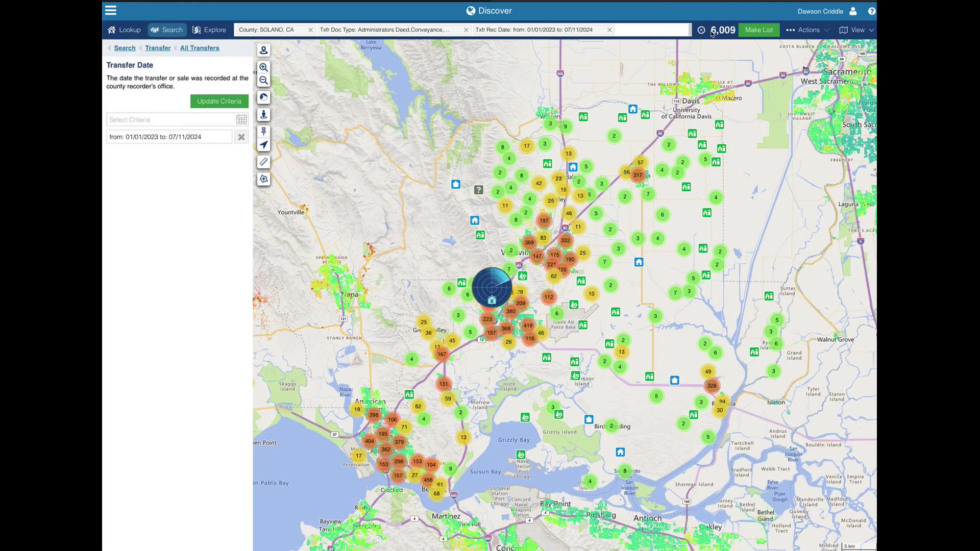
double_click(734, 32)
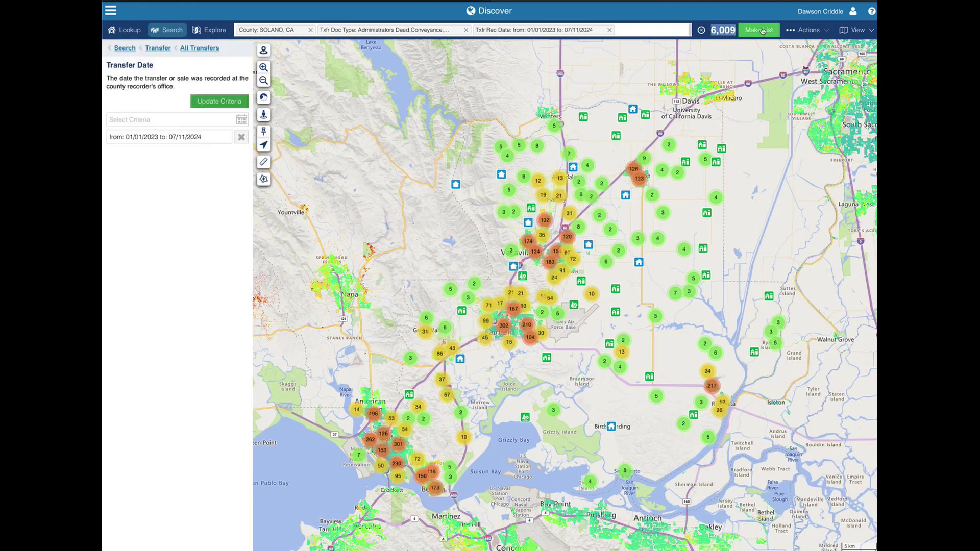
Make a dynamic list named 'Solano - Inherited (transfers) - 1/1/23 - 7/11/23' with daily email summary off
left_click(759, 30)
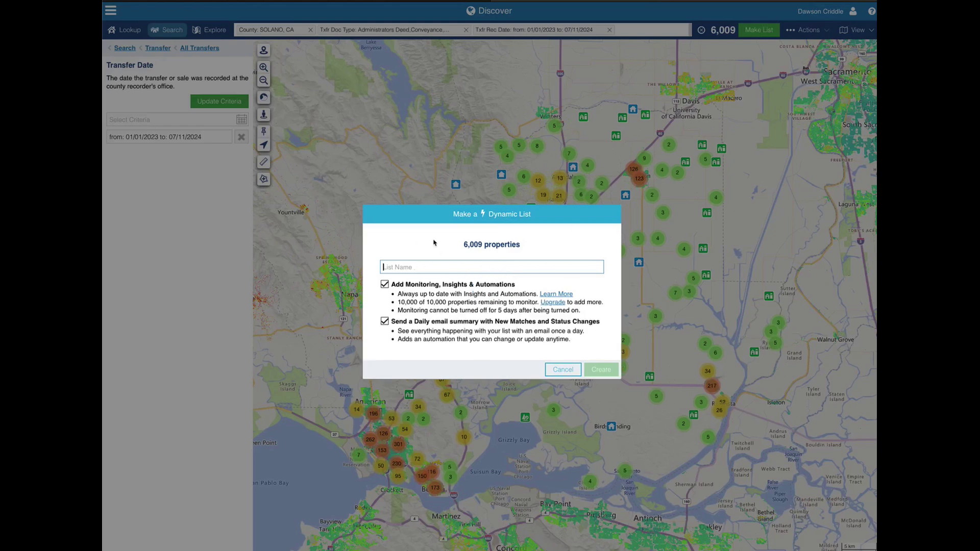
type("Solano -")
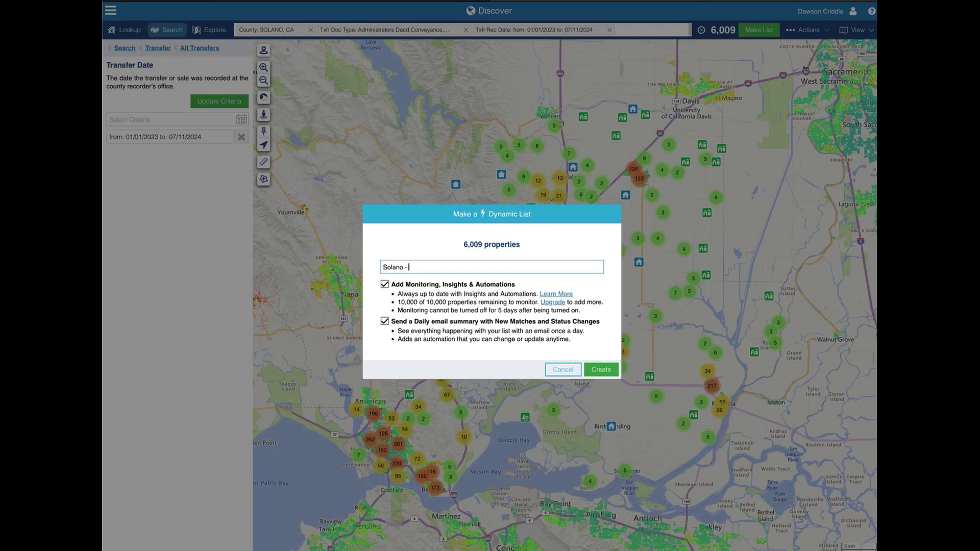
type("Inherited (transfers) - 1/1/23-7/11/23")
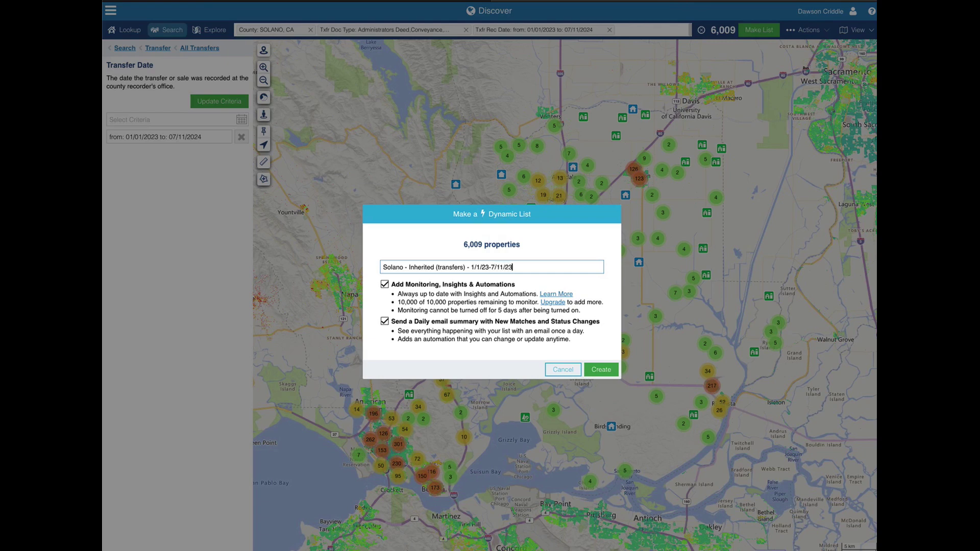
left_click(491, 267)
key("Left")
key("Left")
left_click_drag(440, 267, 459, 267)
left_click(530, 265)
left_click(384, 321)
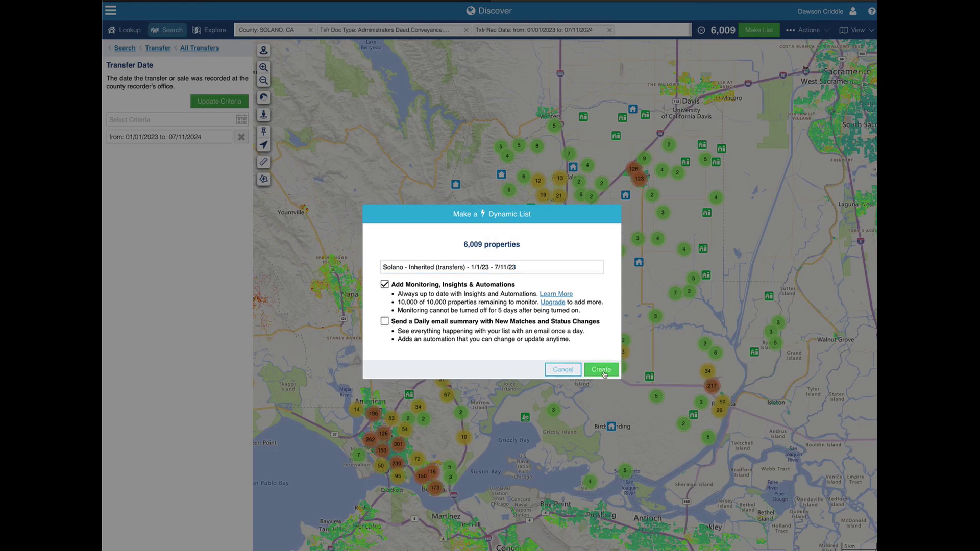